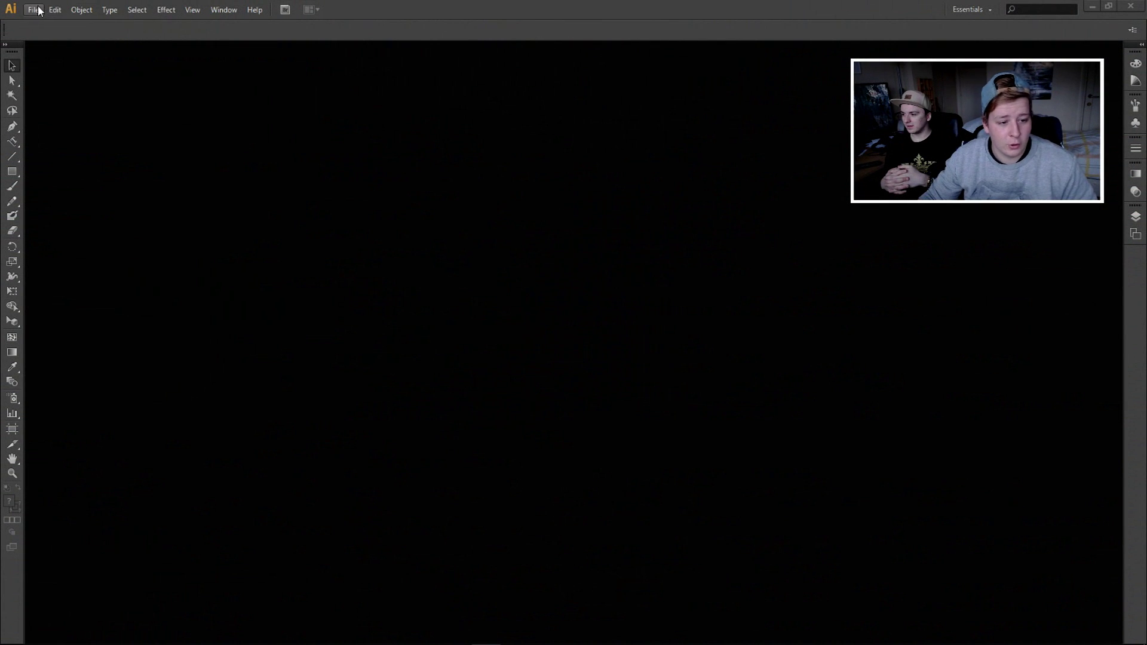
Create a new CMYK document, show the two-point perspective grid, and zoom to 150%
left_click(38, 10)
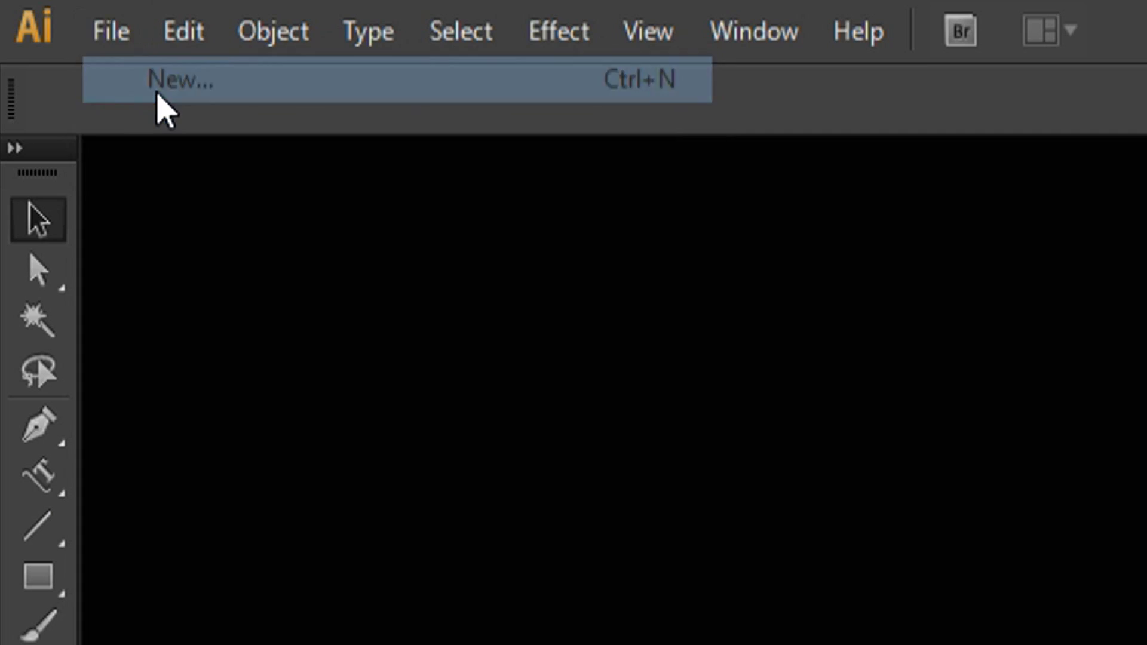
left_click(48, 25)
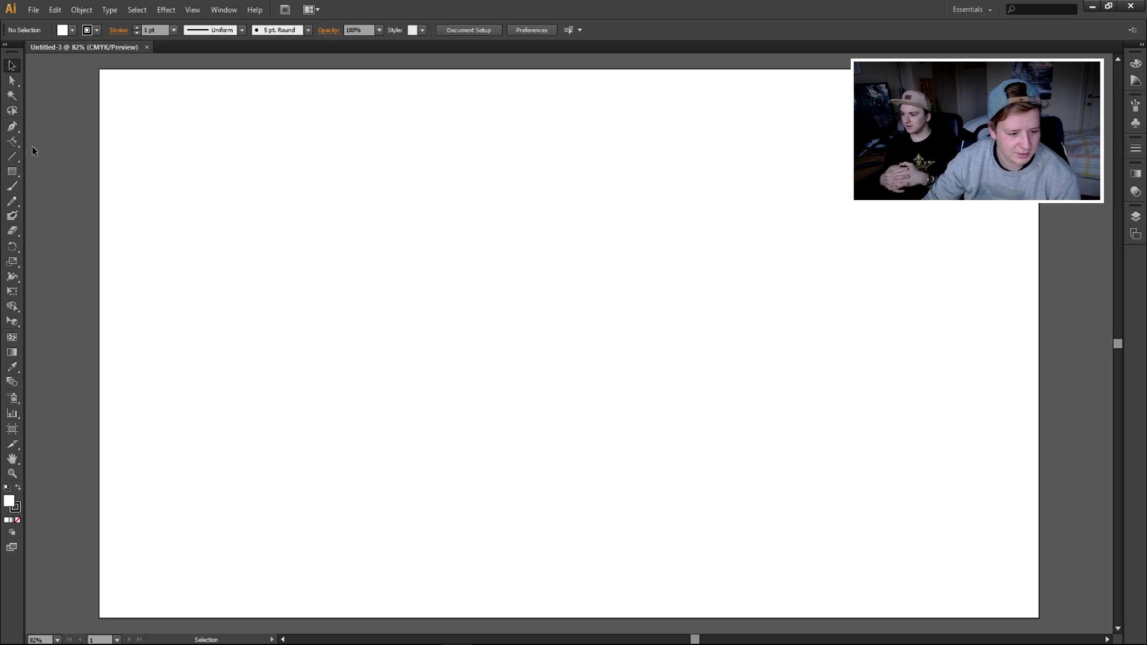
left_click(12, 321)
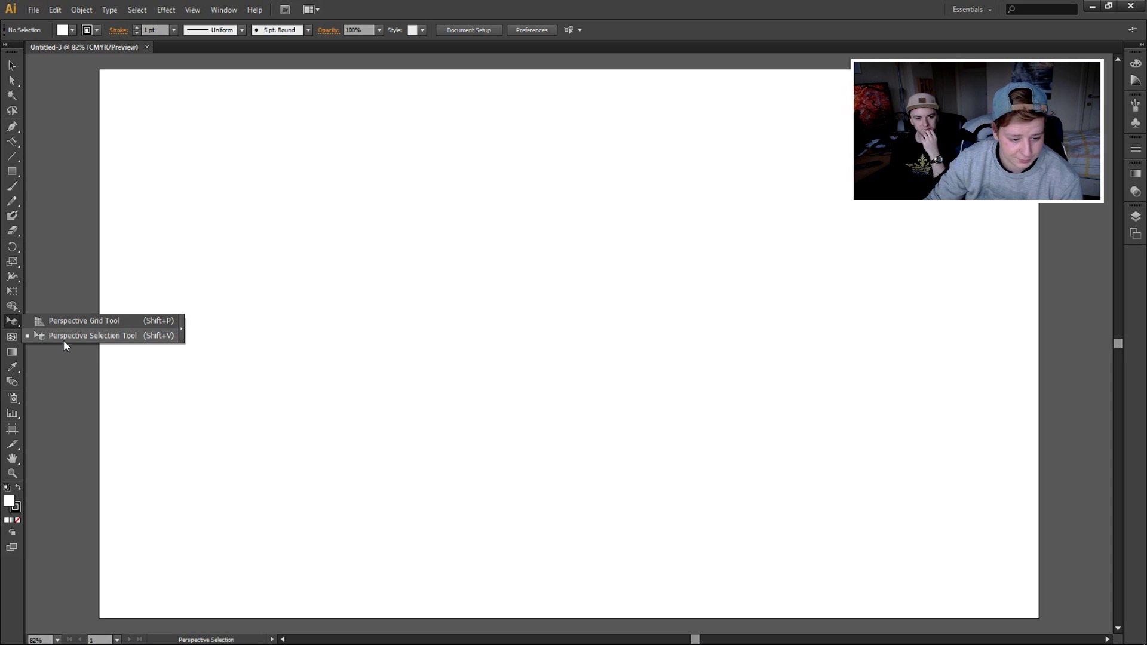
left_click(127, 321)
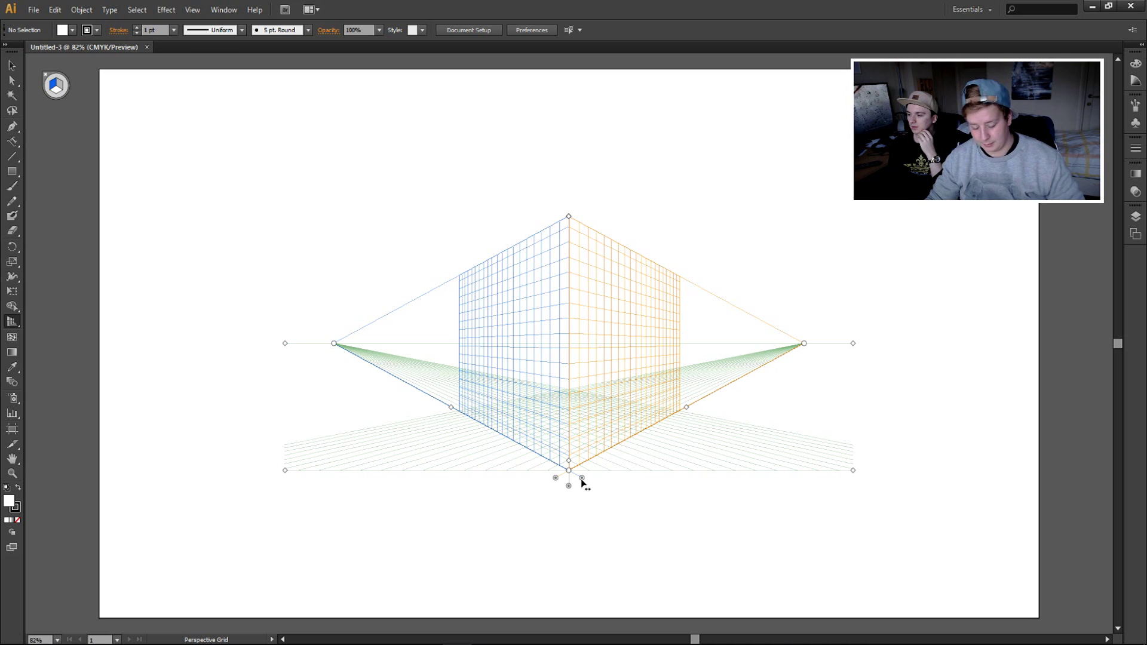
key("ctrl+equal")
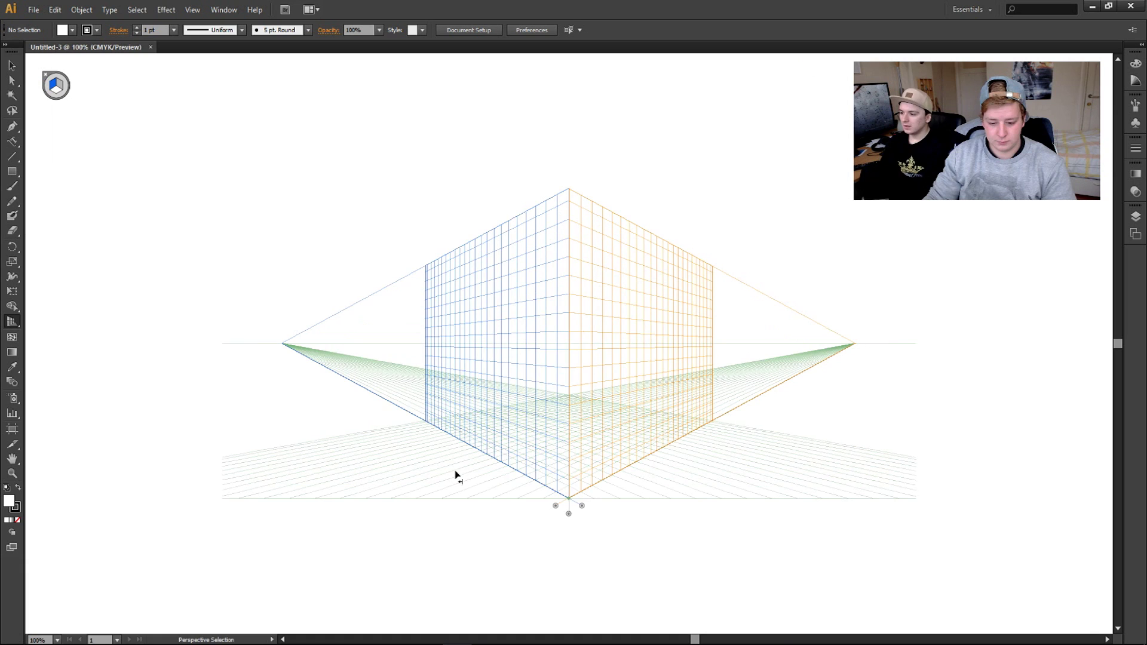
key("ctrl+equal")
Pick the Pen tool after briefly trying the Blob Brush and Pencil tools
left_click_drag(460, 476, 338, 384)
left_click(16, 127)
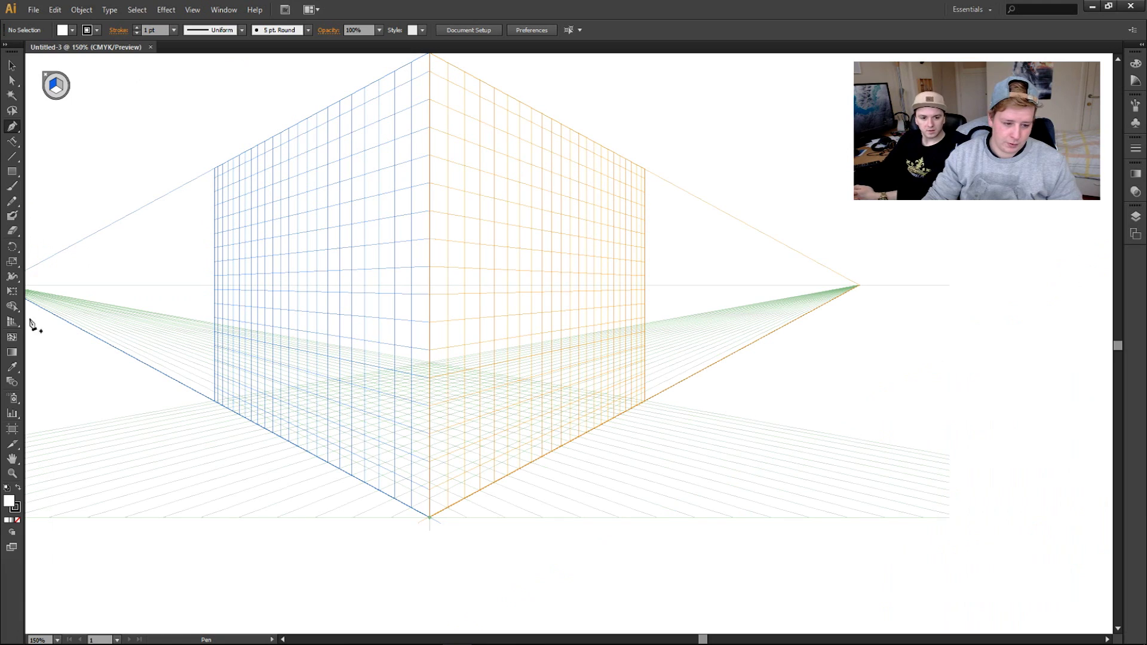
left_click(12, 217)
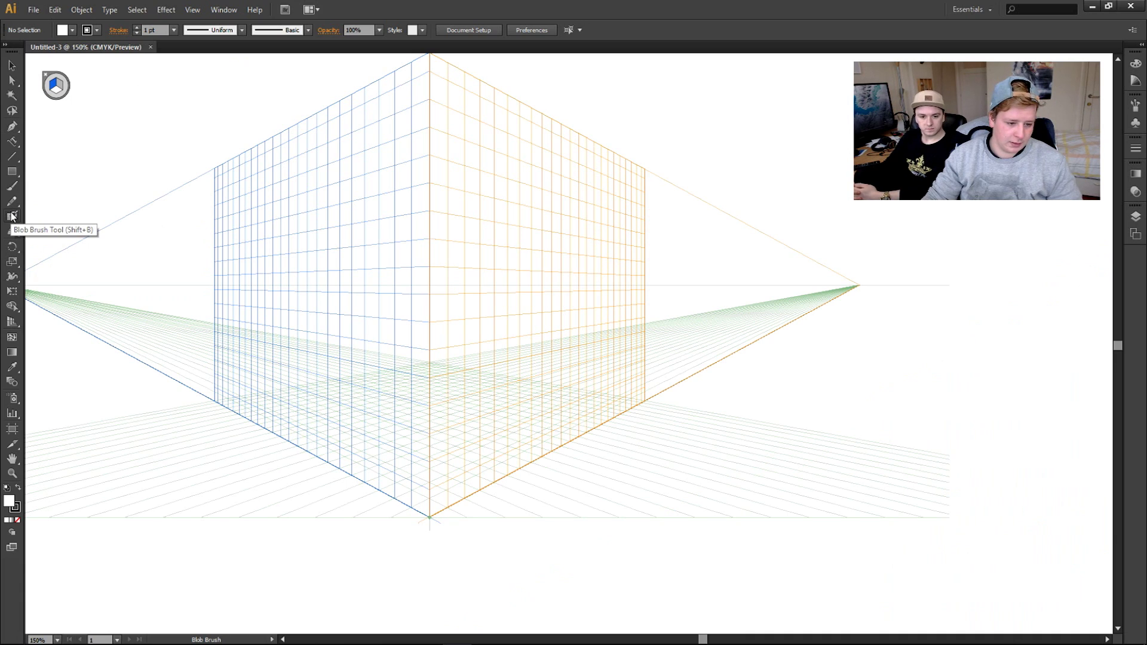
left_click(10, 205)
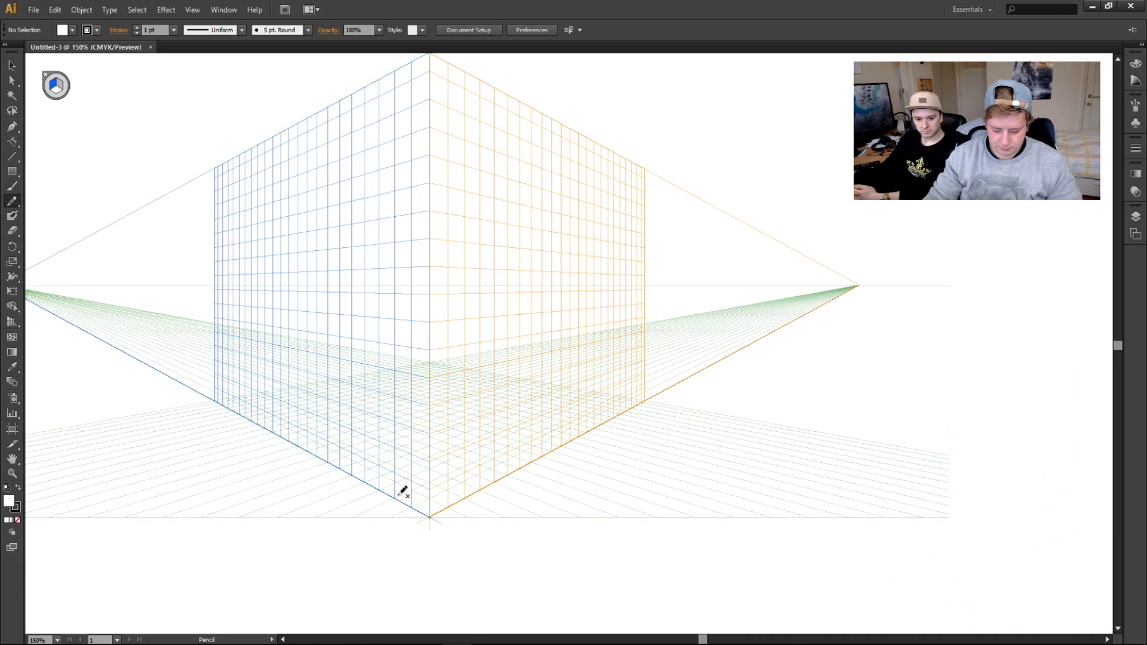
left_click(6, 127)
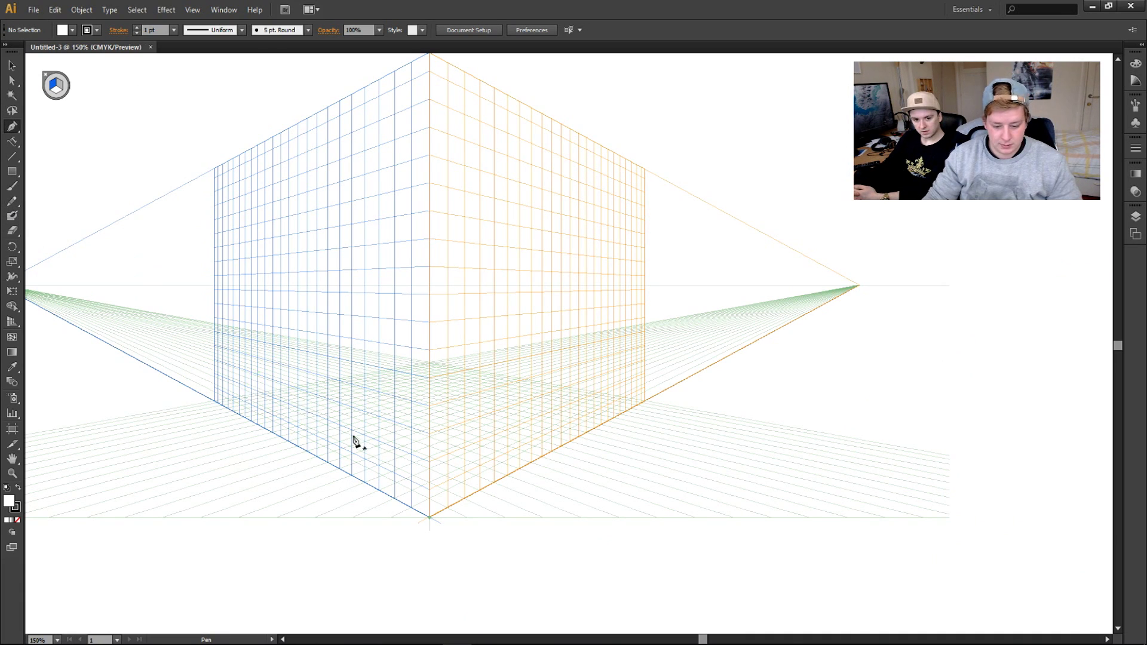
Trace the left plane from its bottom corner, with a small notch, up to the top vertex
left_click(429, 518)
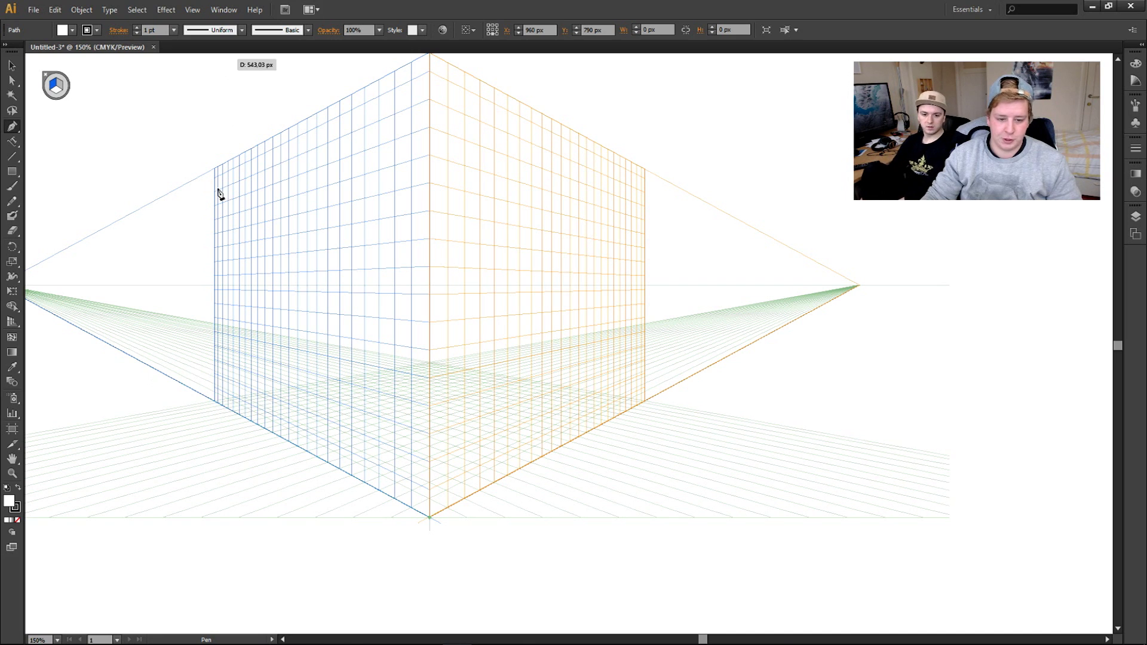
left_click(215, 403)
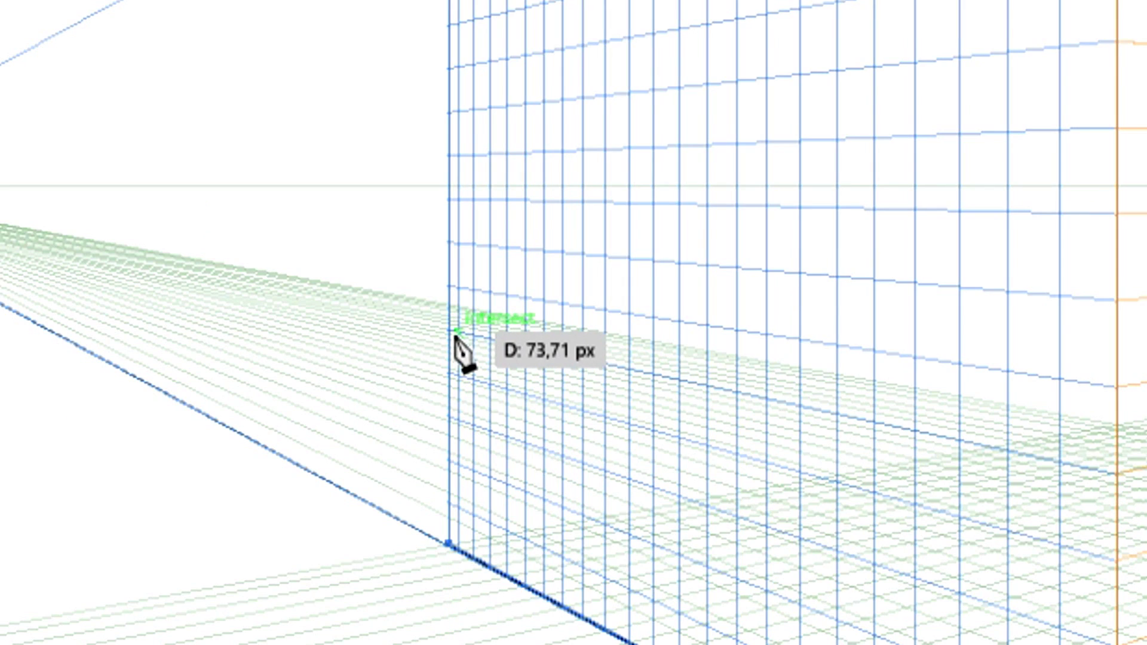
left_click(455, 332)
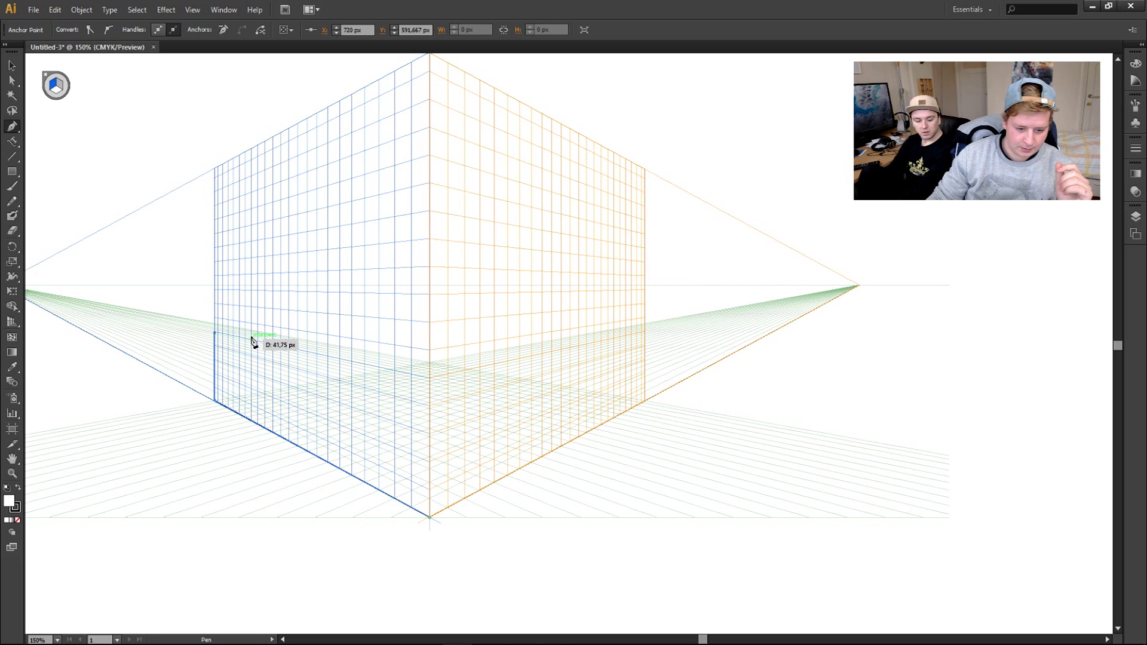
left_click(251, 341)
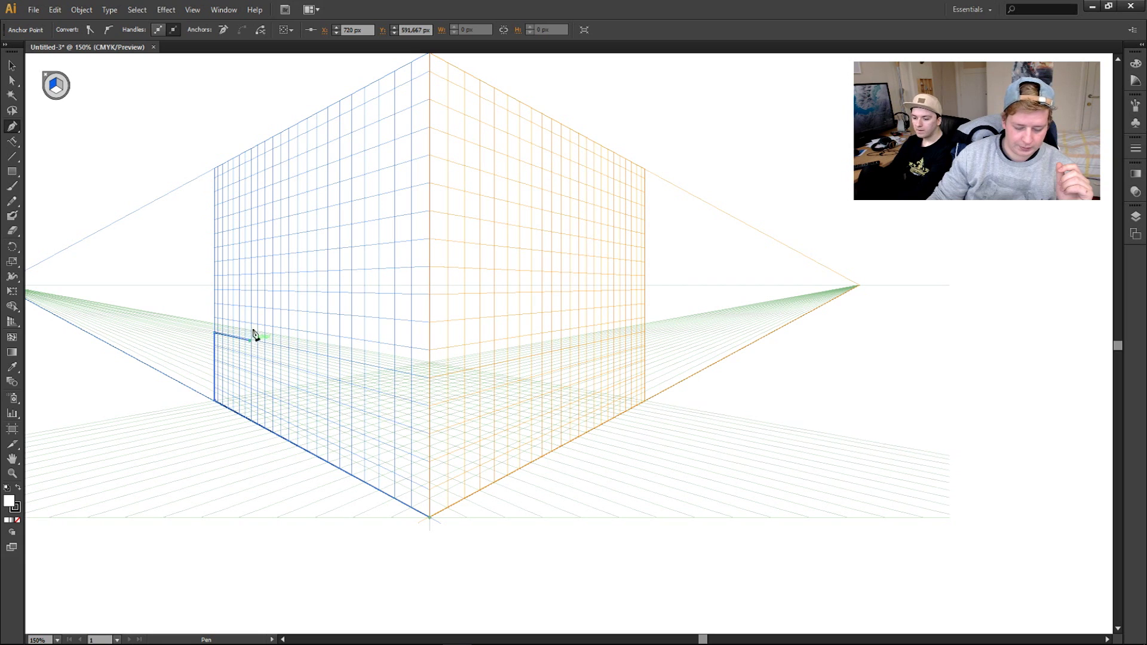
left_click(251, 290)
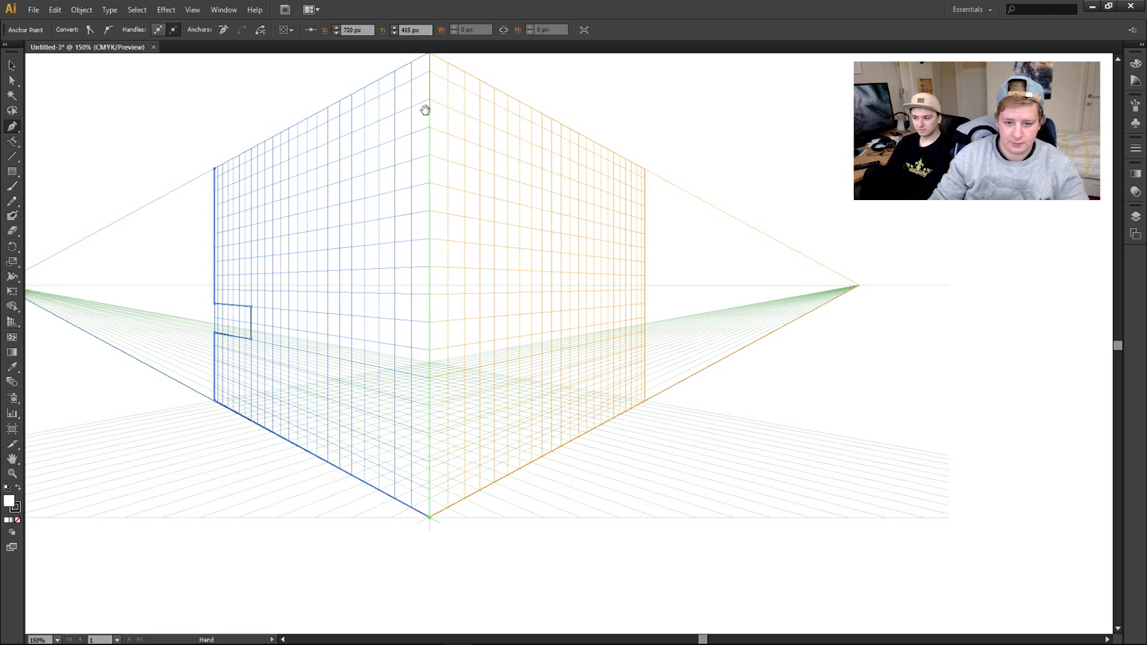
left_click_drag(425, 110, 424, 162)
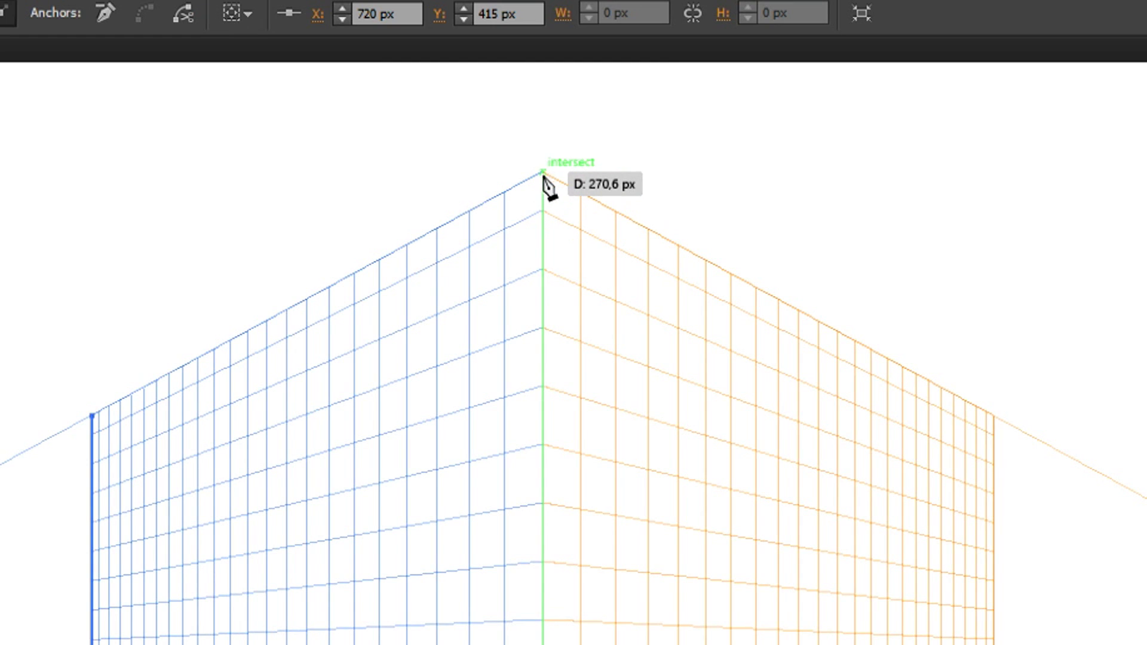
left_click(544, 173)
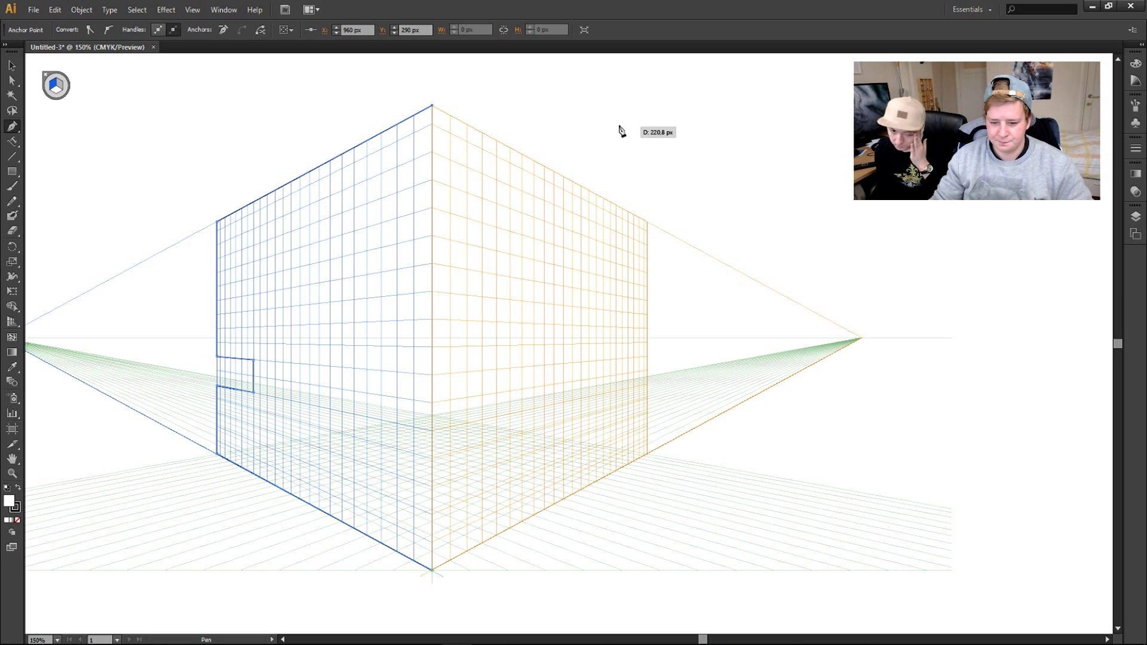
Delete the first outline, trace a new one along the left wall edges, then undo it
left_click_drag(256, 224, 260, 355)
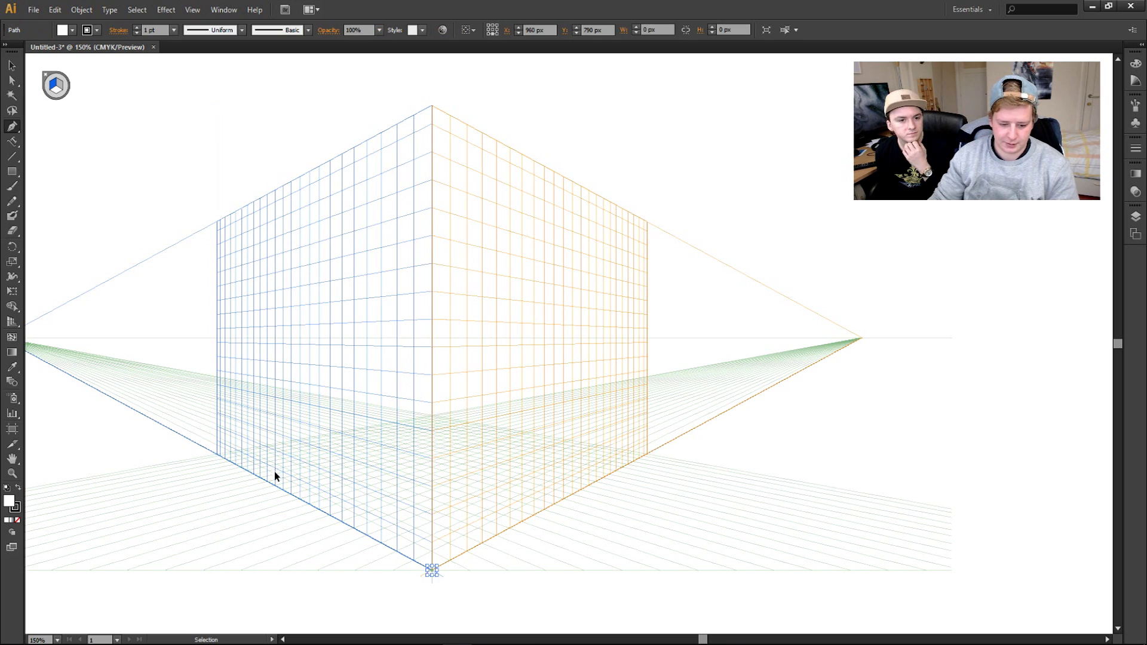
key("Delete")
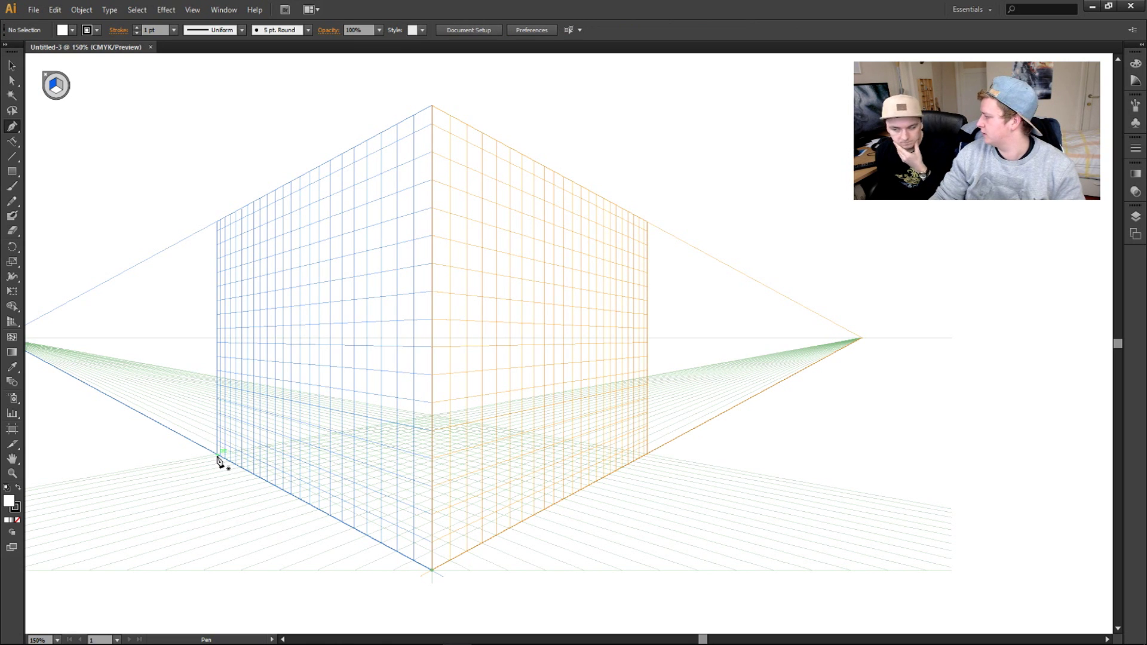
left_click(217, 456)
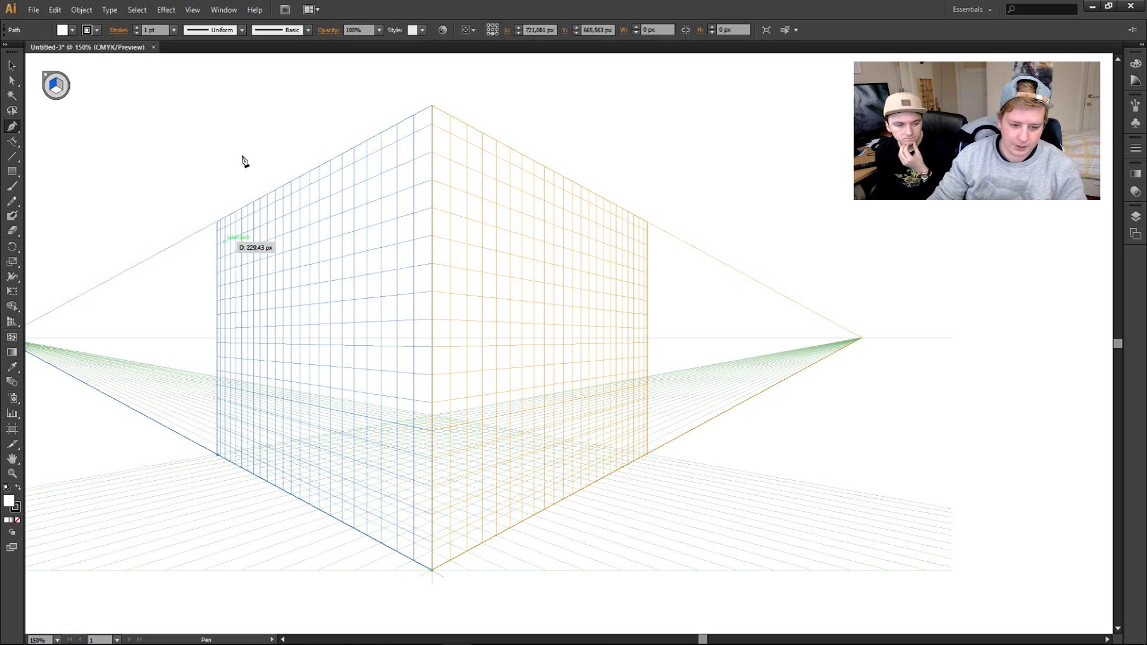
left_click(218, 221)
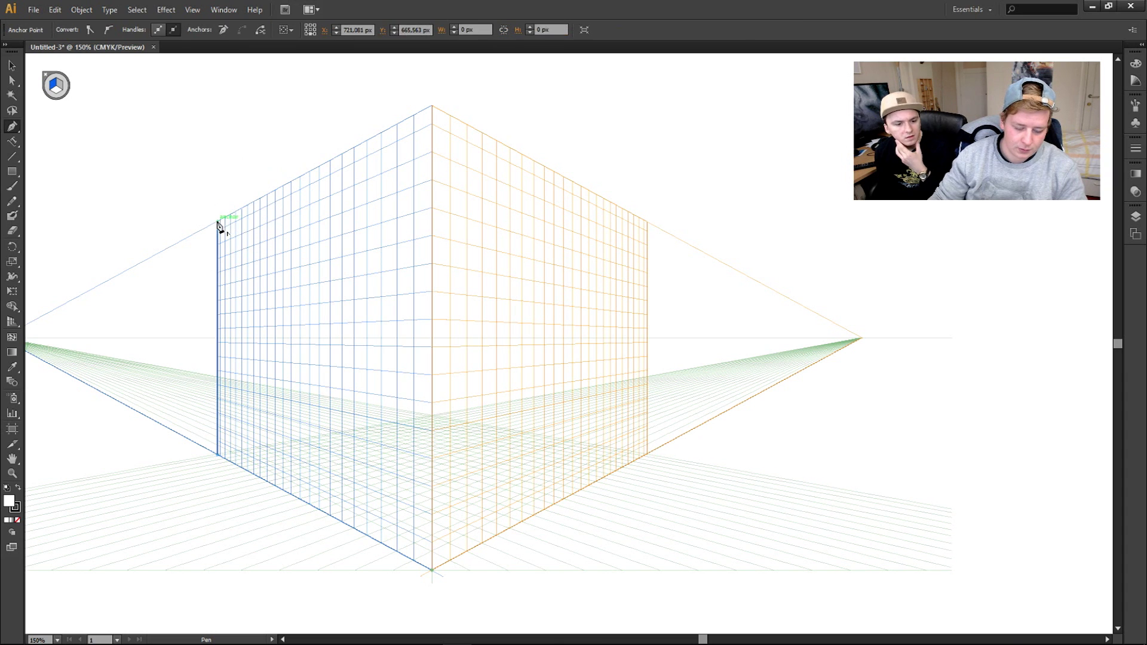
left_click(432, 107)
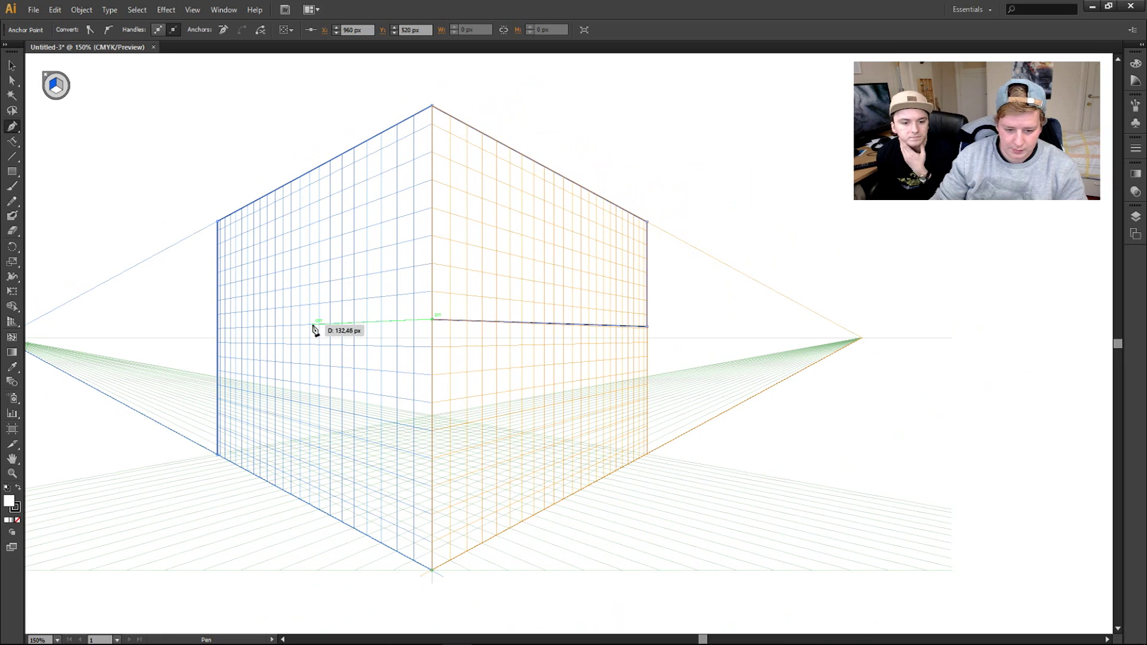
left_click(283, 327)
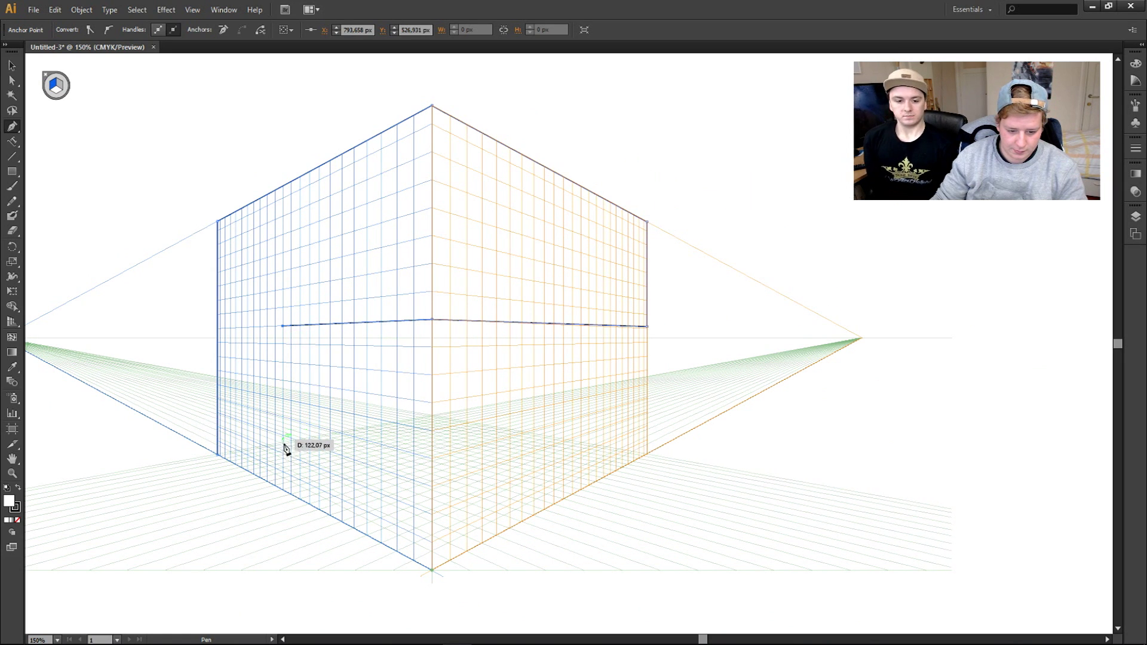
left_click(283, 490)
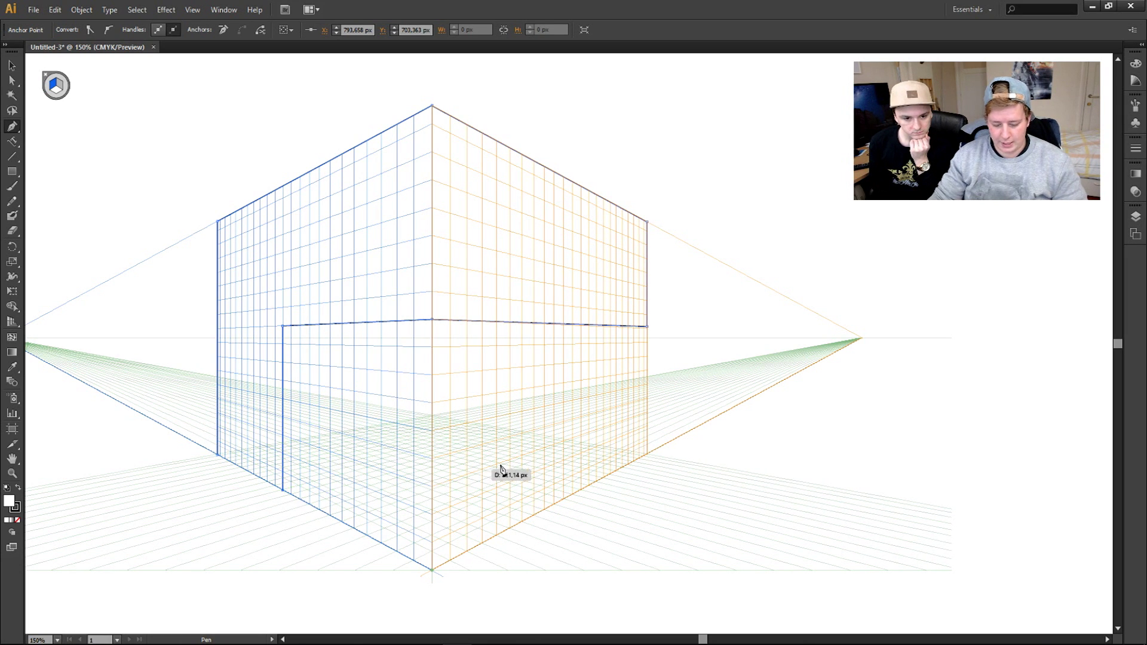
key("ctrl+z")
key("ctrl+z")
key("ctrl+z")
key("ctrl+z")
key("ctrl+z")
key("ctrl+z")
key("ctrl+z")
key("ctrl+z")
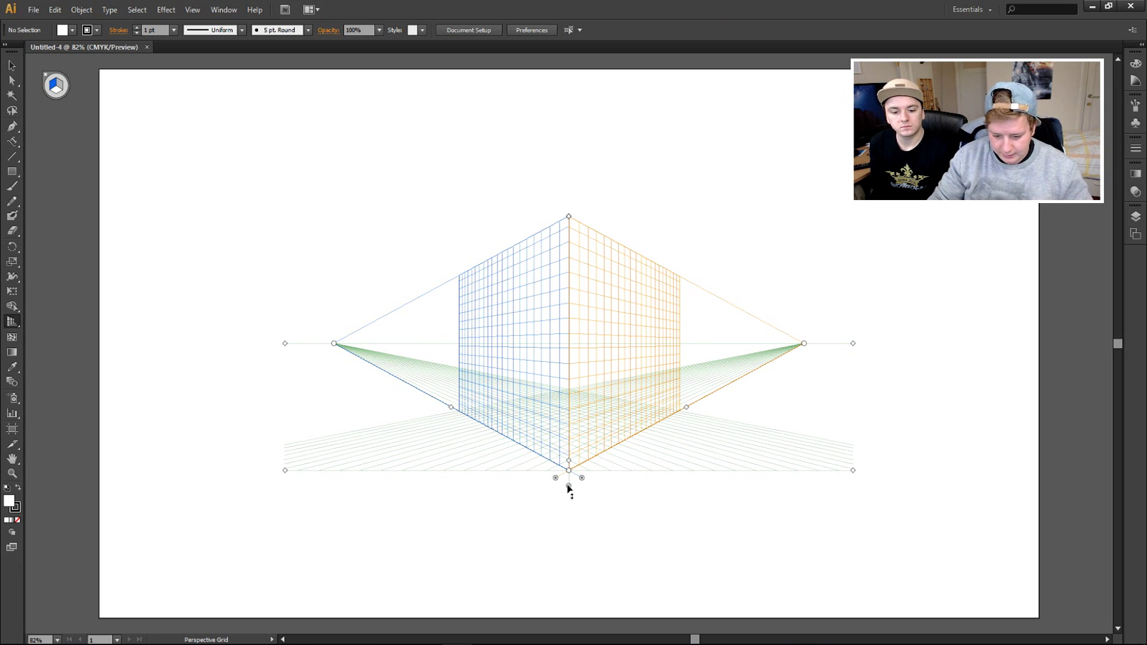
Narrow the blue plane into a thin strip at left and move the orange plane right
left_click_drag(569, 488, 197, 492)
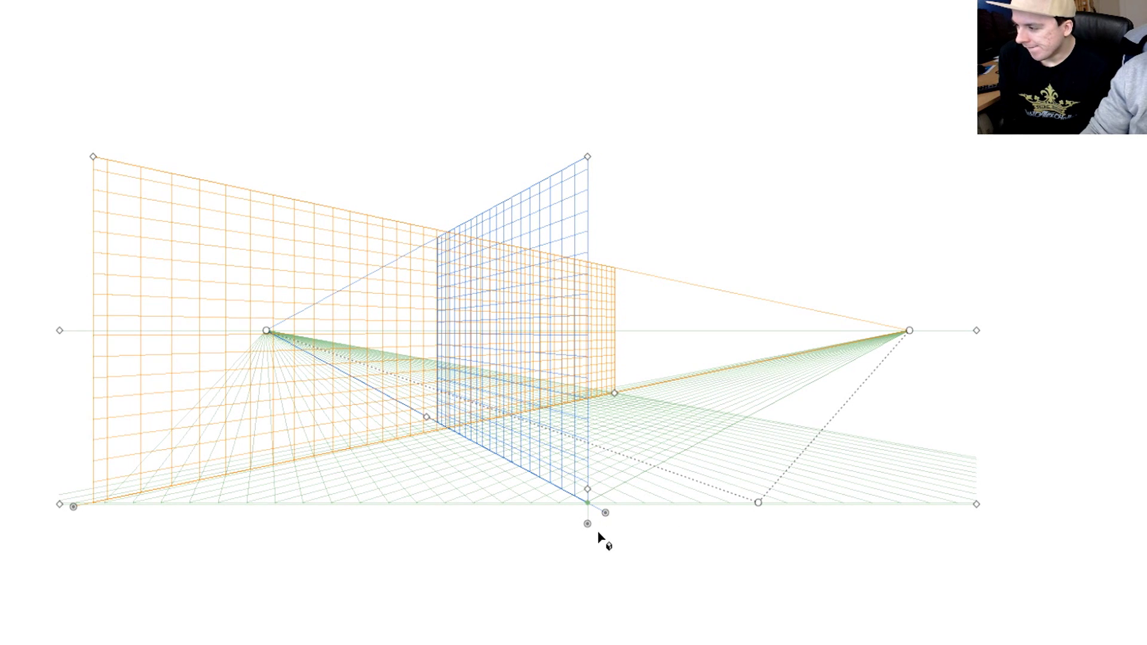
left_click_drag(607, 512, 419, 563)
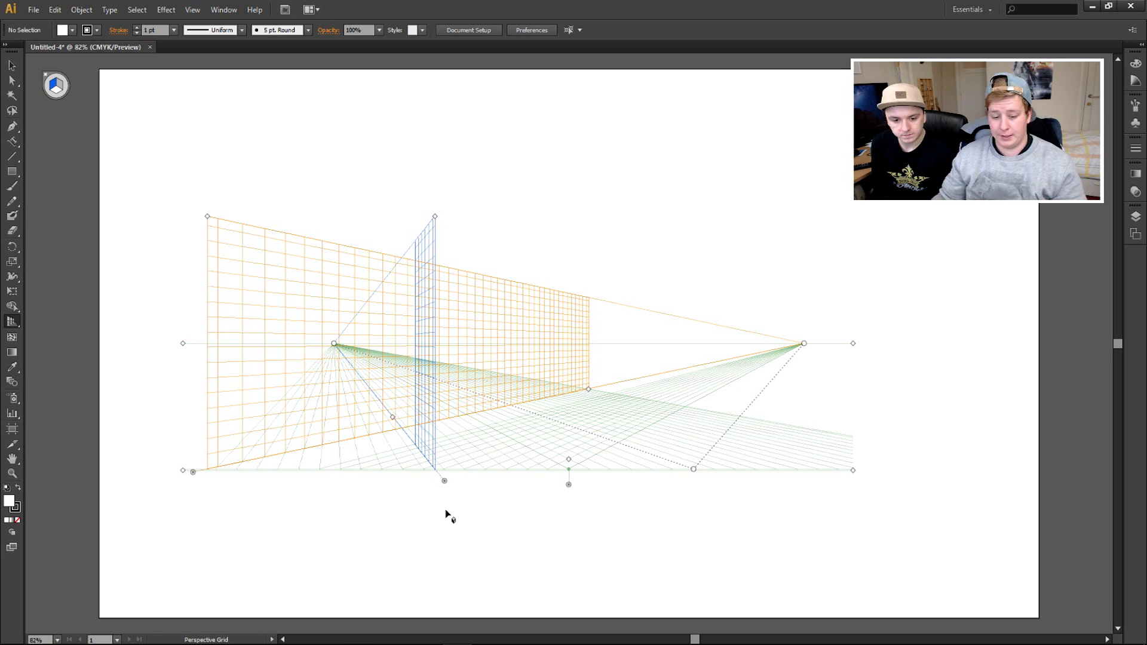
left_click_drag(439, 484, 379, 509)
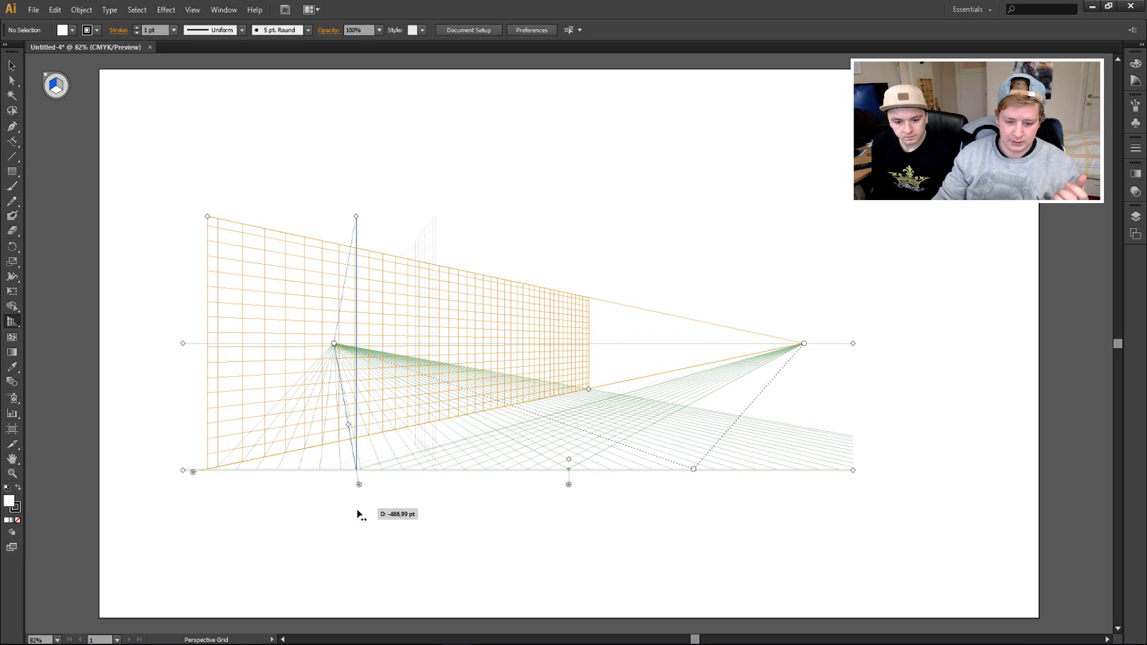
left_click_drag(357, 513, 335, 519)
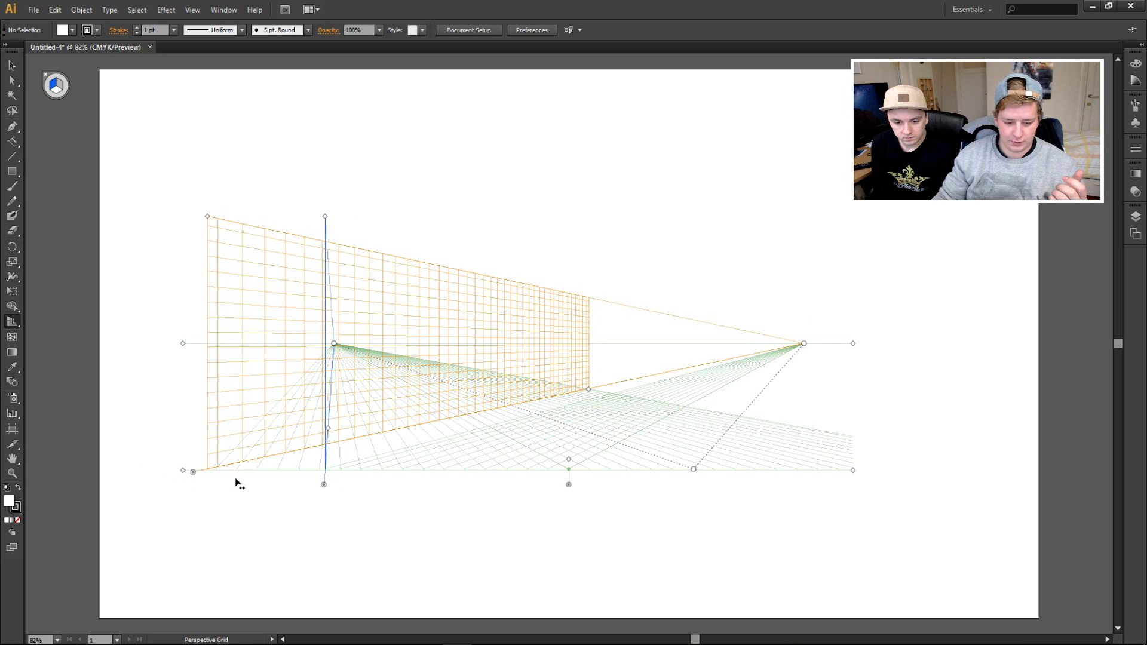
left_click_drag(192, 476, 810, 539)
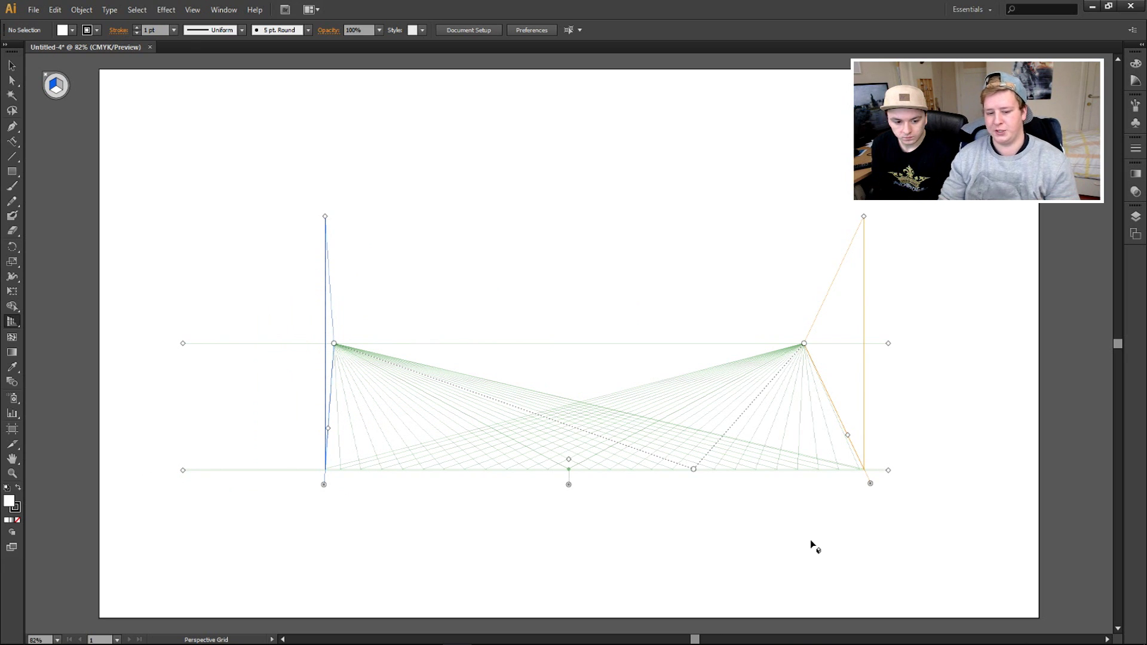
Pull the grid extents inward on both sides and raise the grid's ground level
left_click_drag(873, 487, 791, 489)
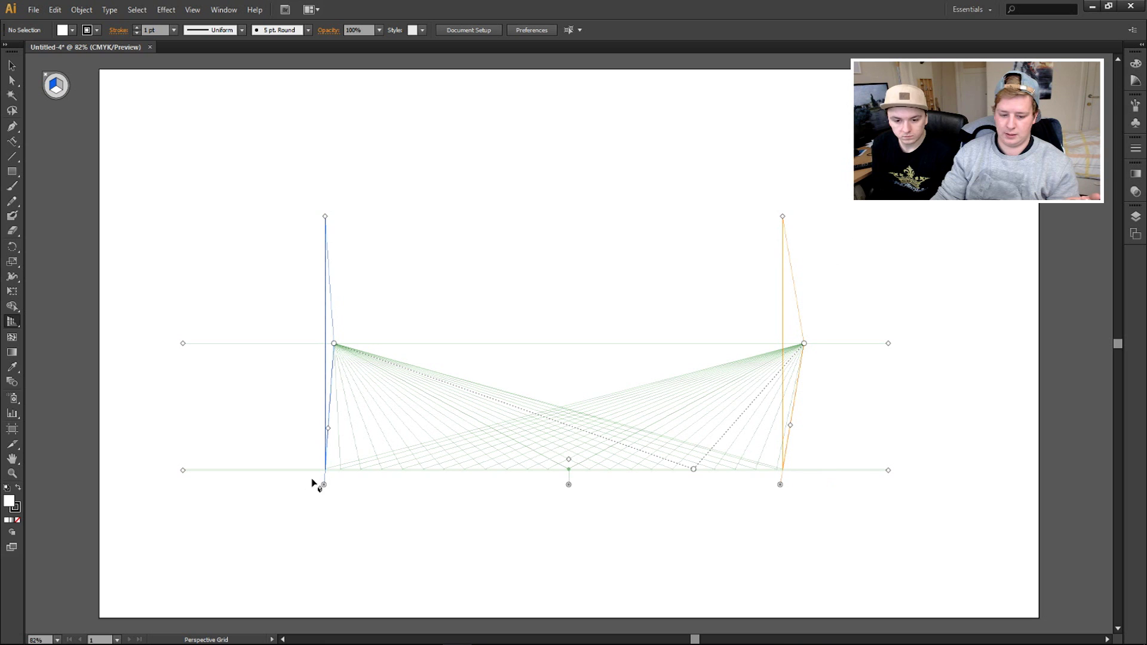
left_click_drag(317, 481, 260, 483)
left_click_drag(780, 489, 751, 483)
left_click_drag(569, 486, 475, 512)
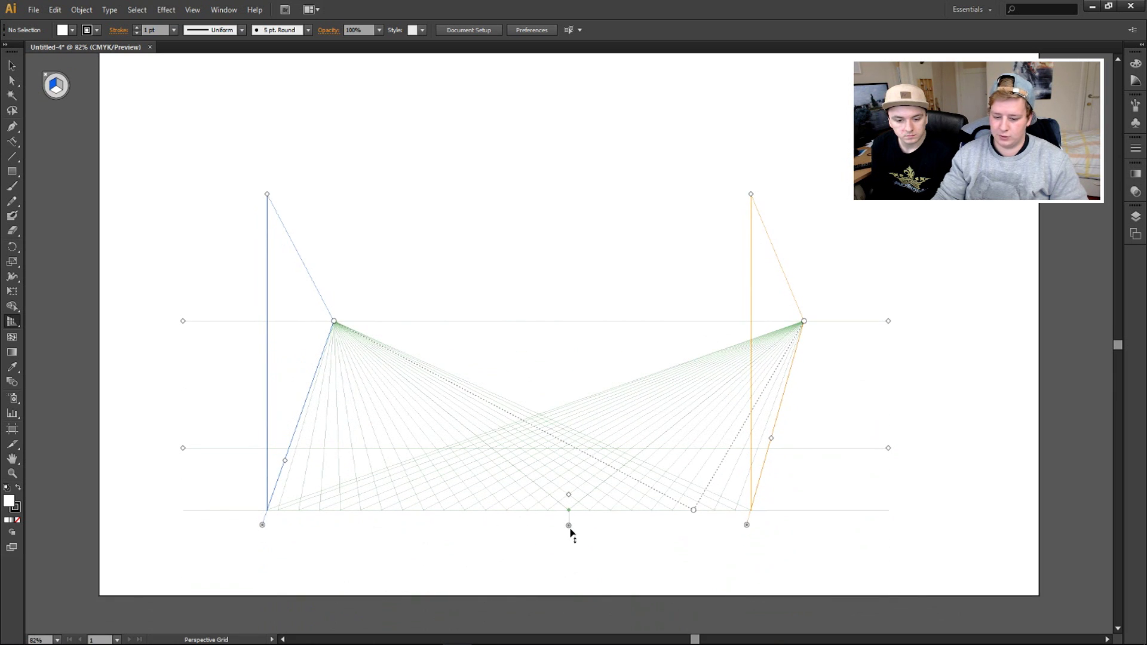
left_click_drag(570, 530, 579, 471)
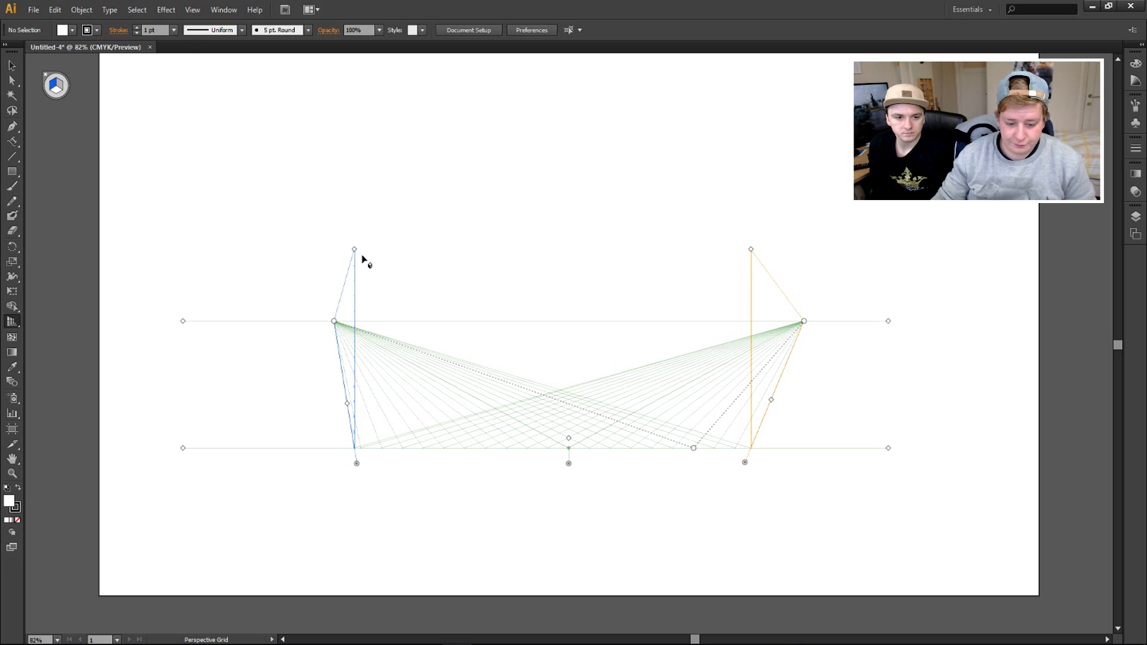
Lower the grid's top and move the vanishing points, the right one toward the centre
left_click_drag(352, 256, 379, 299)
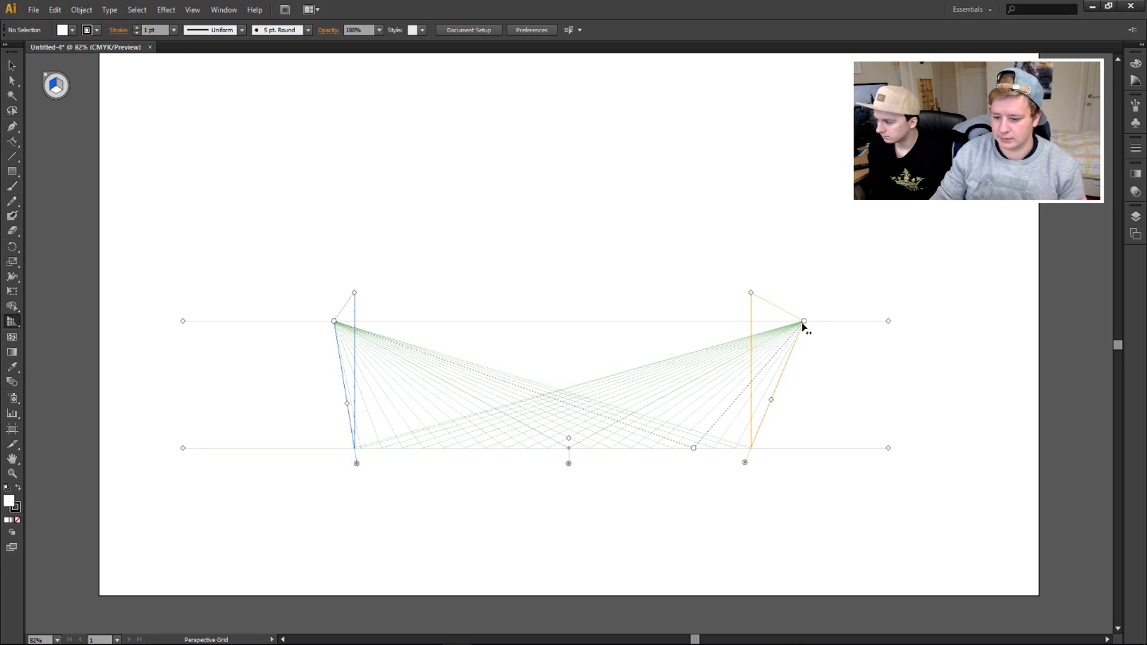
left_click_drag(804, 327, 556, 350)
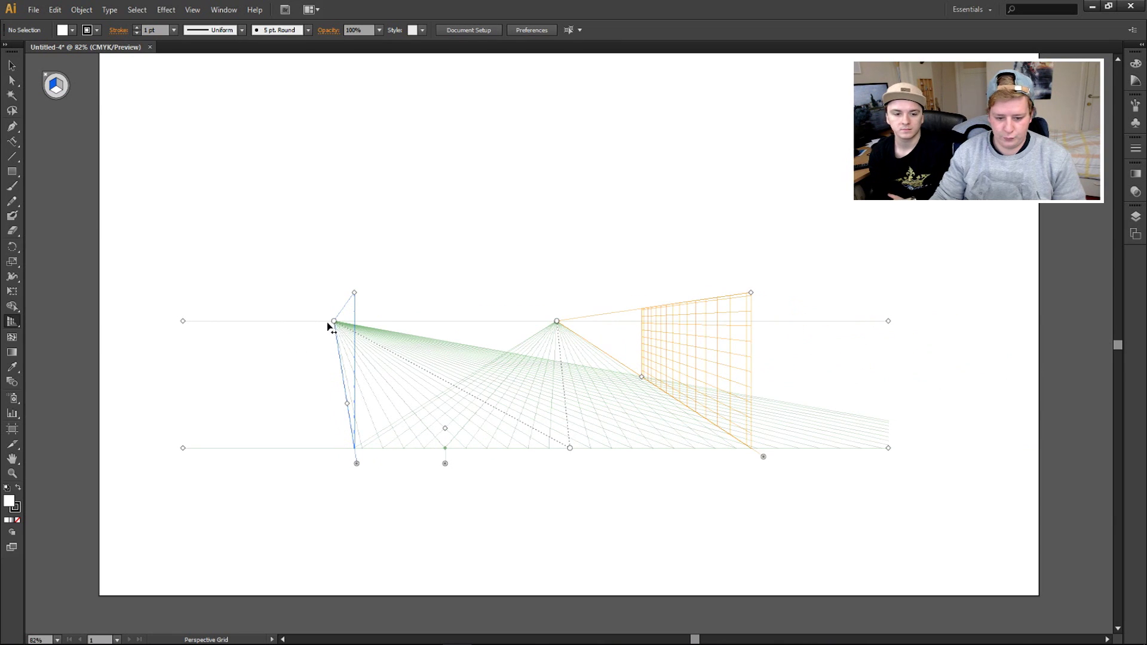
left_click_drag(328, 326, 285, 325)
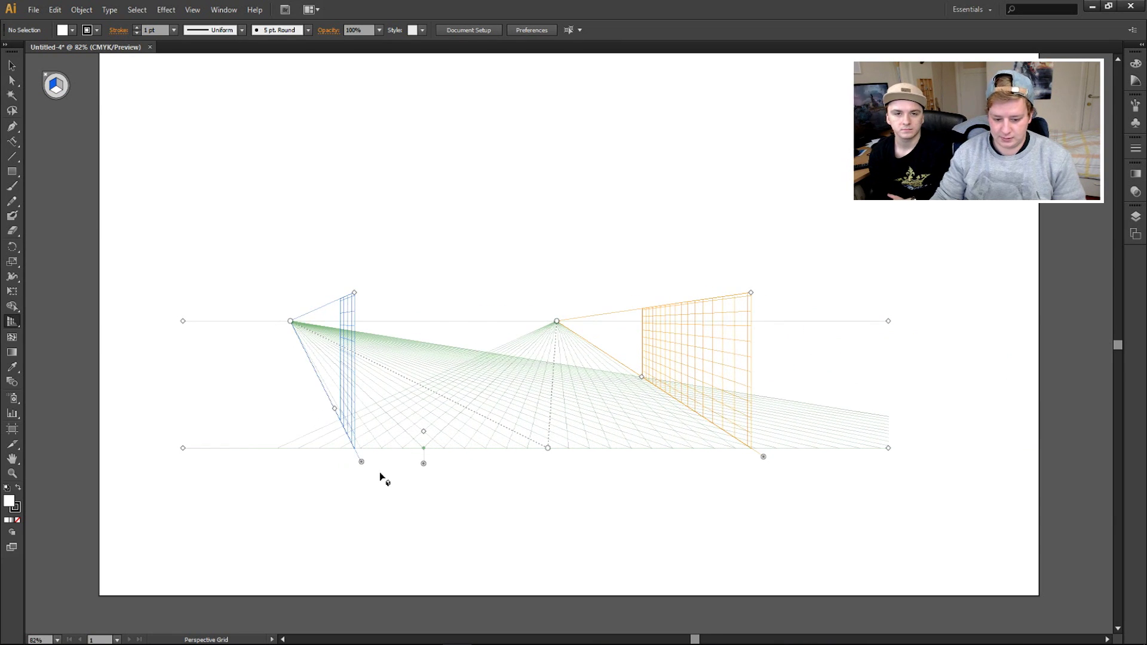
Slide the orange and blue planes leftward and fine-tune the bottom and height controls
left_click_drag(762, 457, 561, 454)
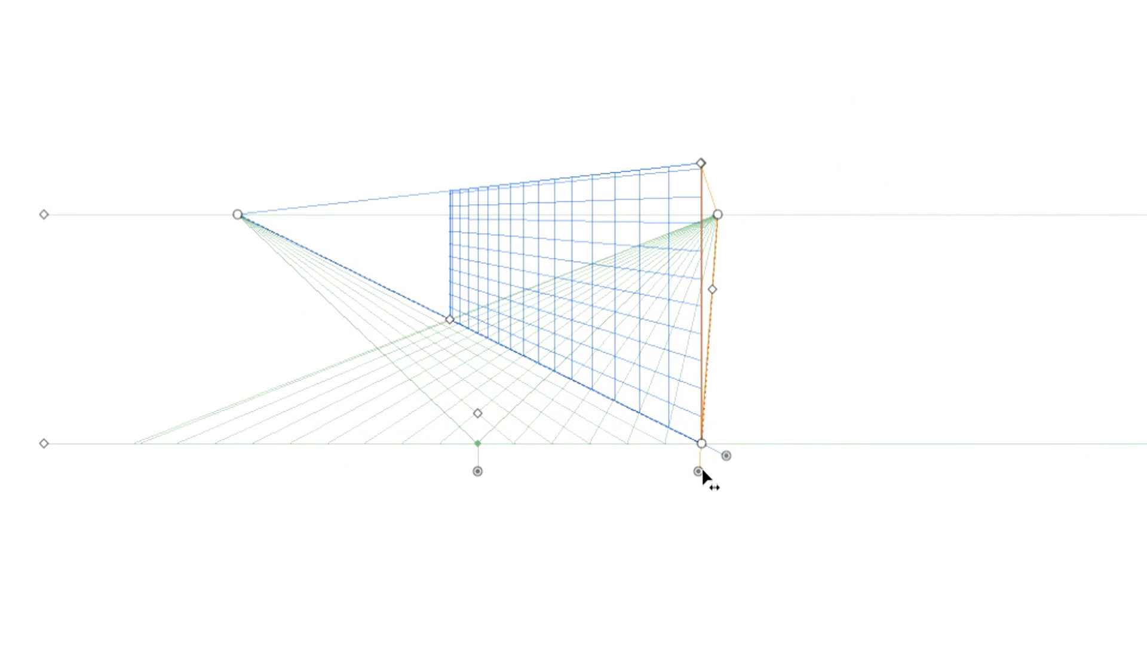
left_click_drag(702, 472, 502, 476)
left_click_drag(724, 456, 544, 466)
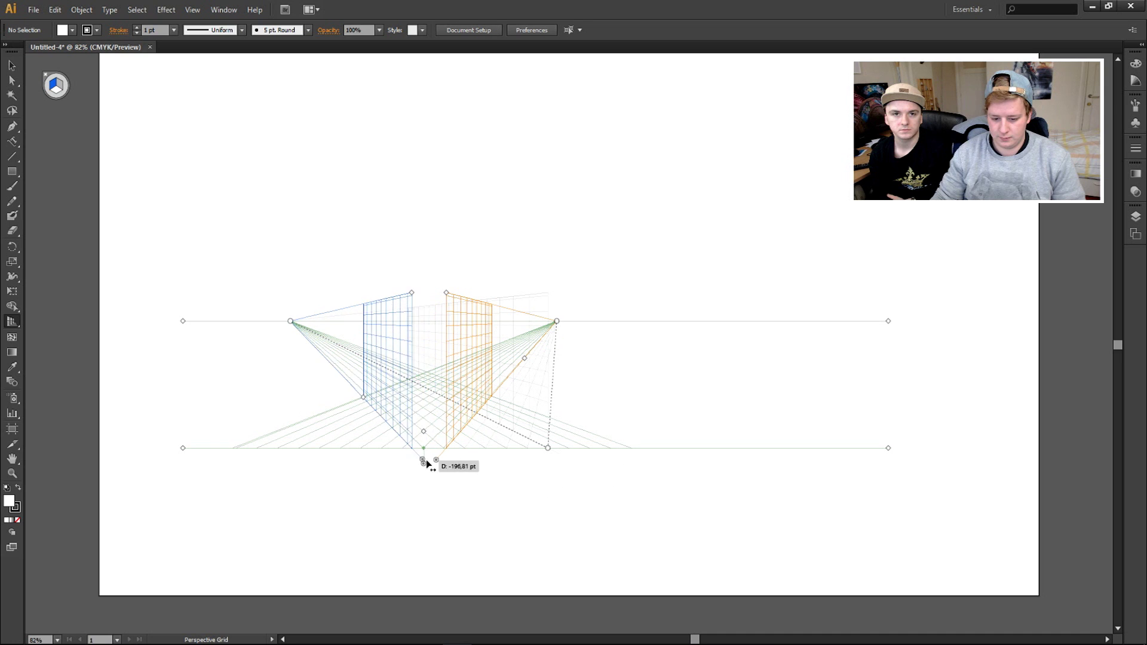
left_click_drag(461, 461, 459, 460)
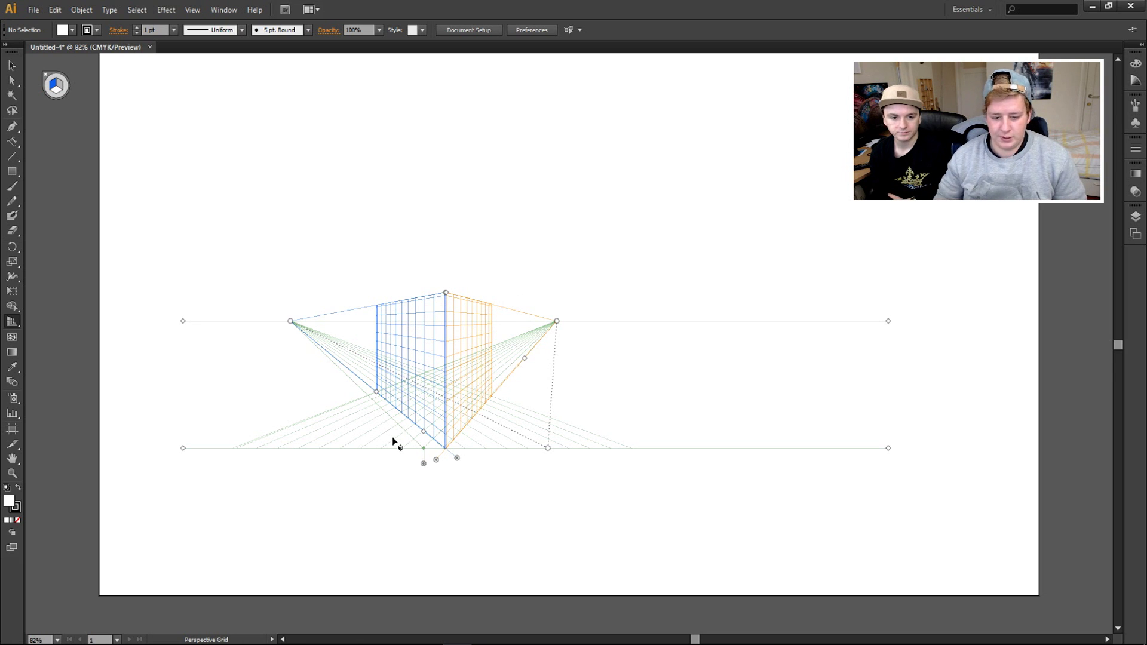
left_click_drag(446, 293, 449, 295)
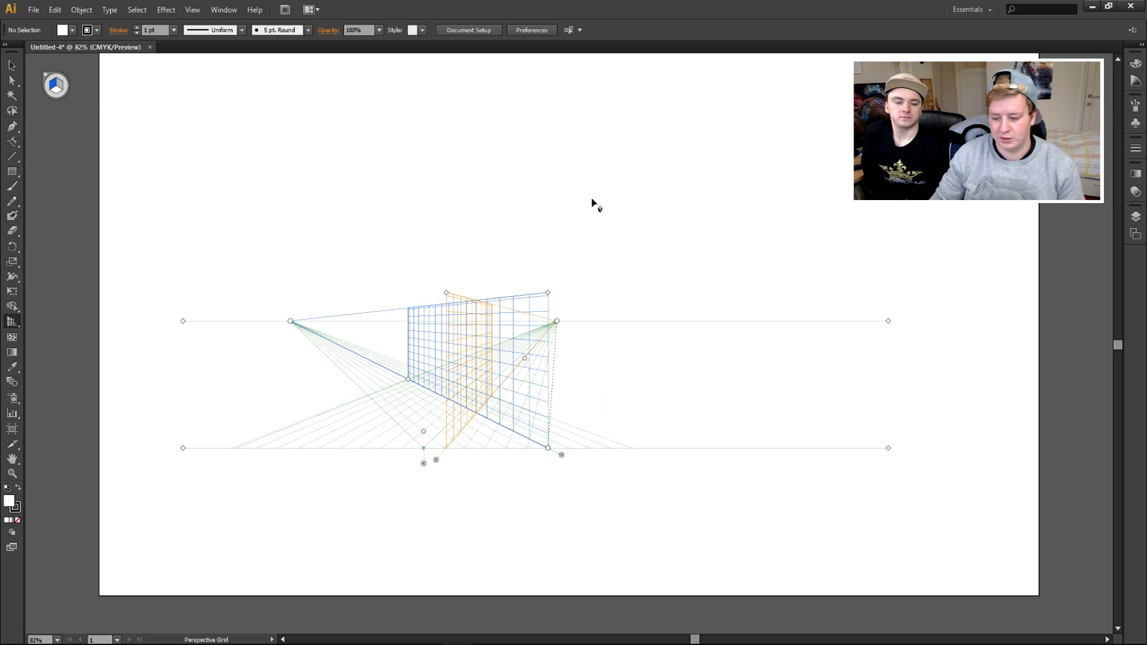
Close the plane-switching widget so the perspective grid disappears from the artboard
left_click(48, 77)
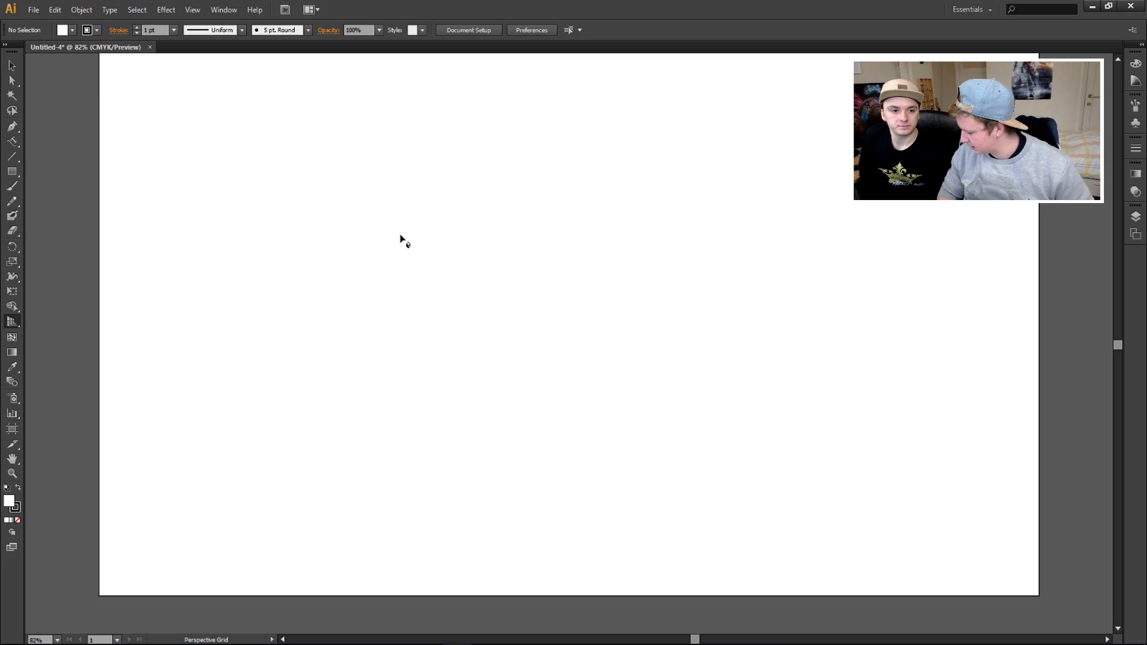